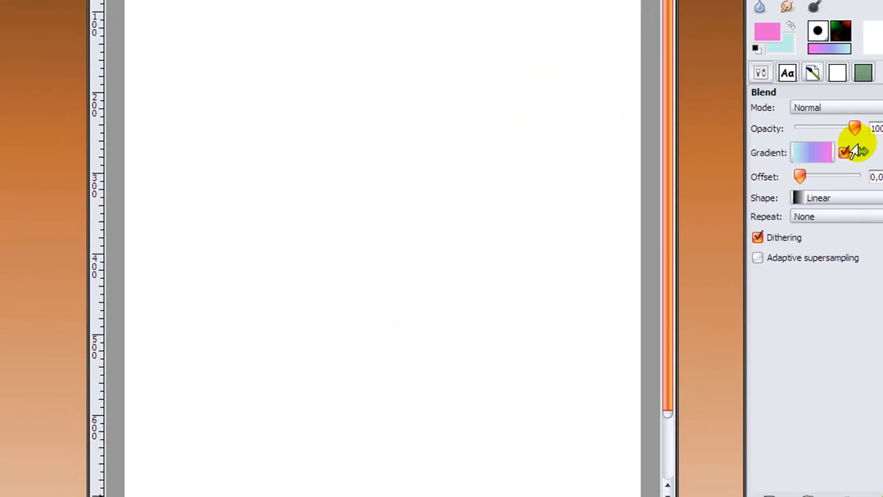
- Switch from the Blend tool to Bucket Fill with Shift+B on the blank 640×800 image
key(shift+b)
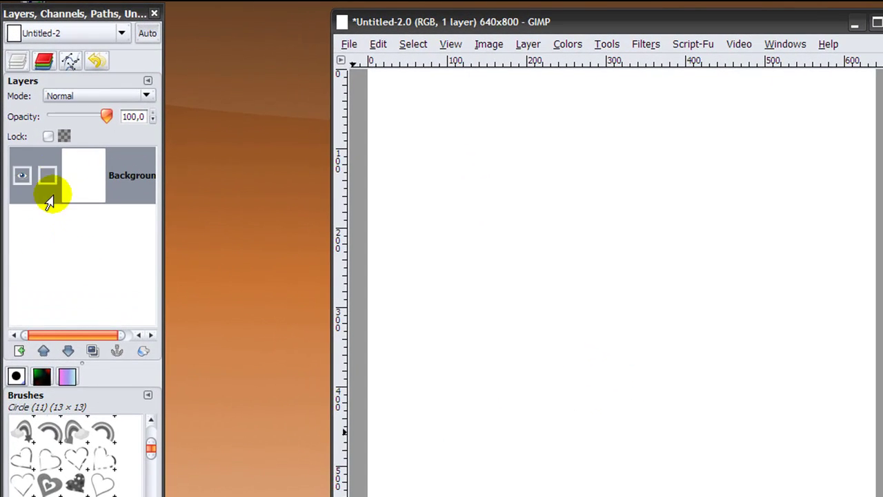
- Add a transparent layer and draw a 31×31 px circular selection at 301,24
click(18, 352)
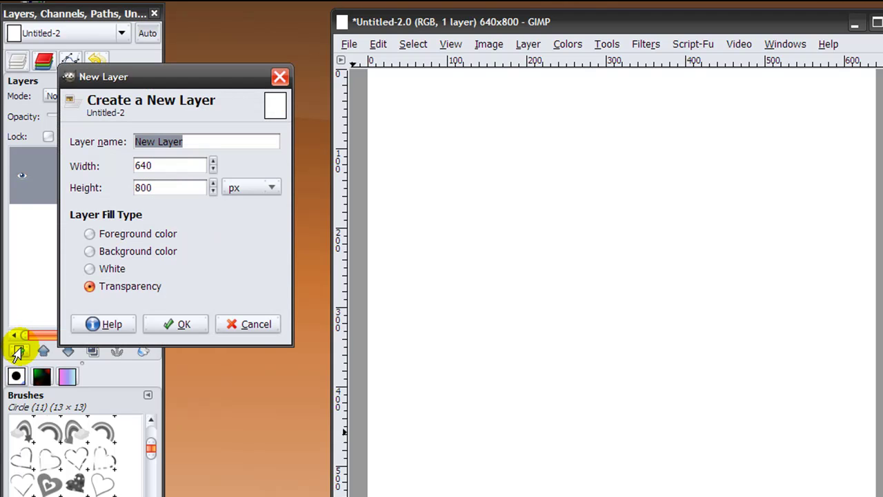
click(183, 325)
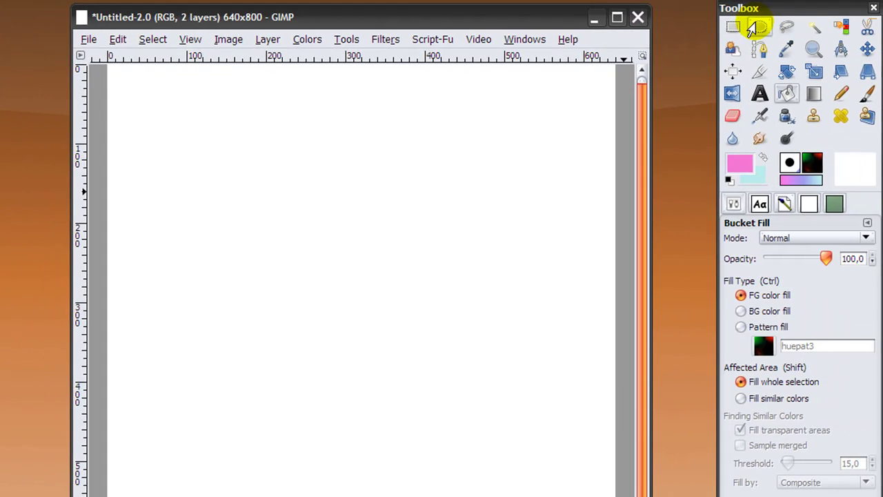
click(753, 29)
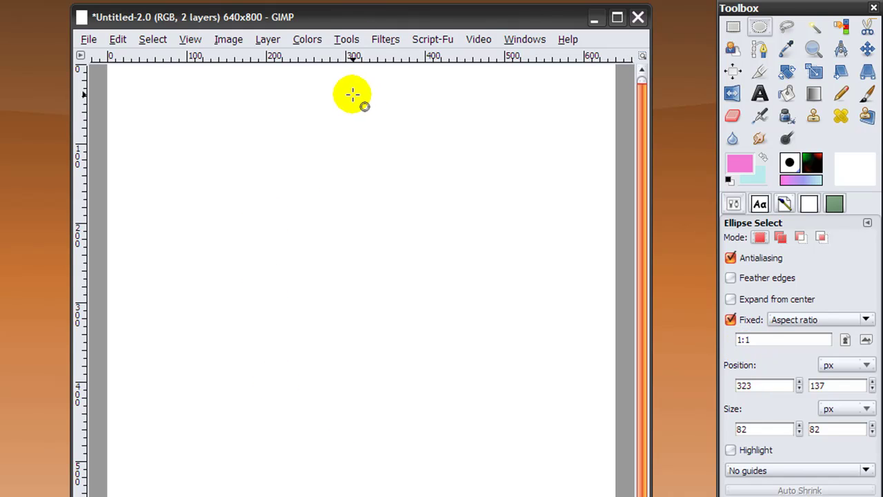
drag(346, 83, 368, 91)
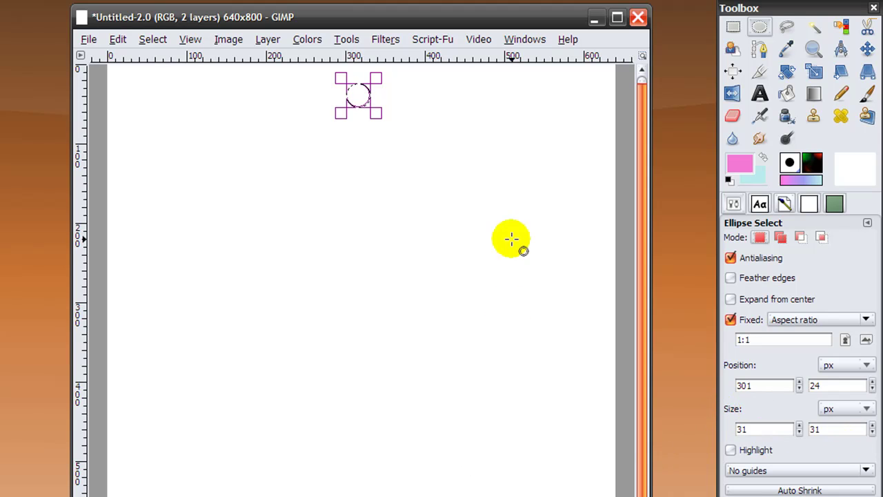
- Bucket-fill the circle selection with pink (f378d3), then select none
click(786, 94)
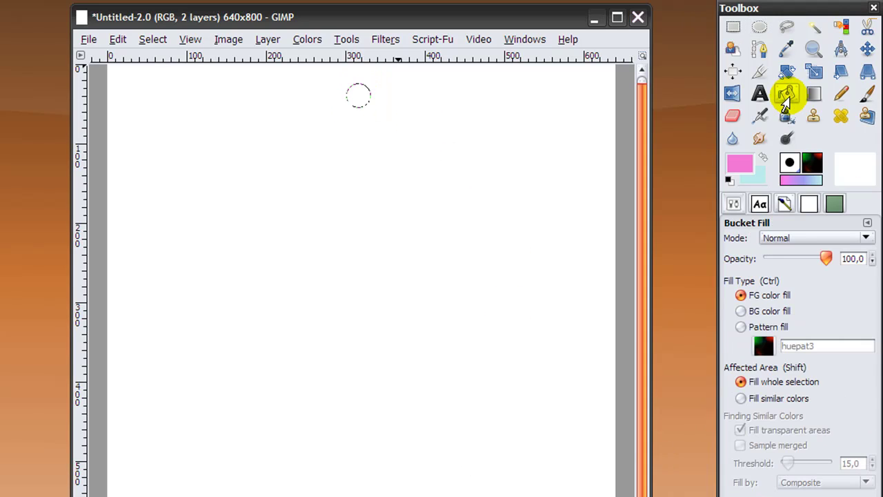
click(737, 164)
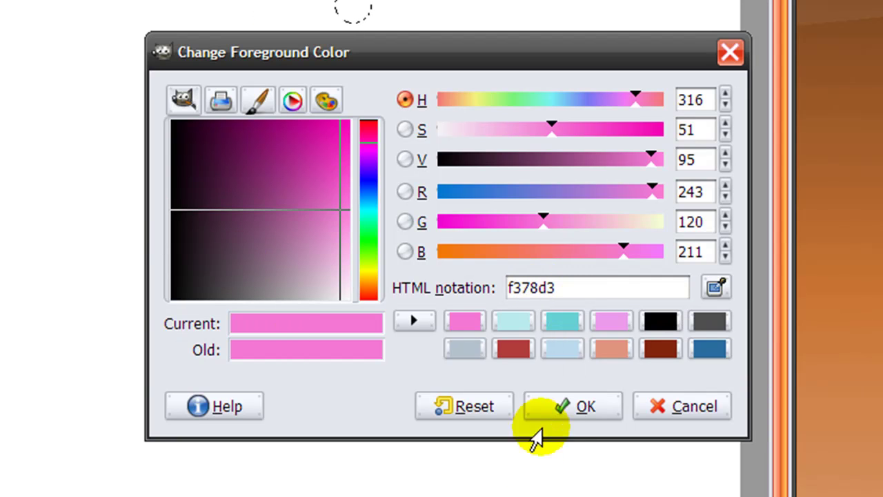
click(543, 407)
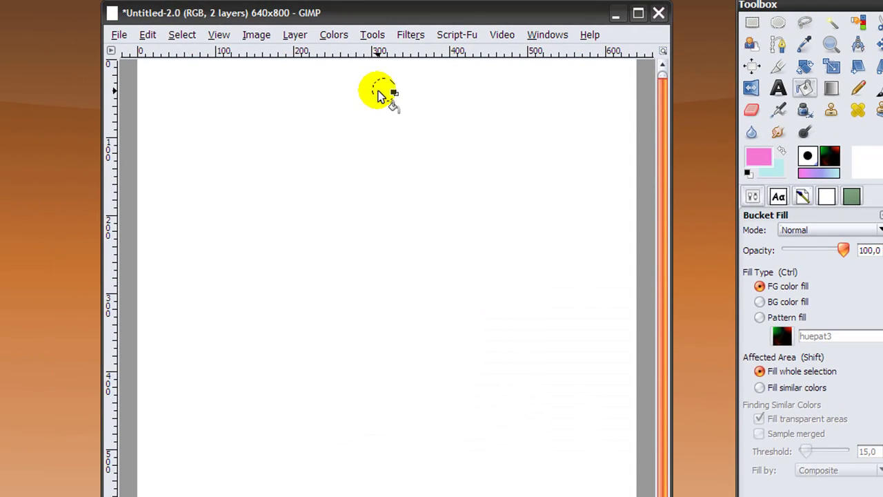
click(378, 93)
click(184, 40)
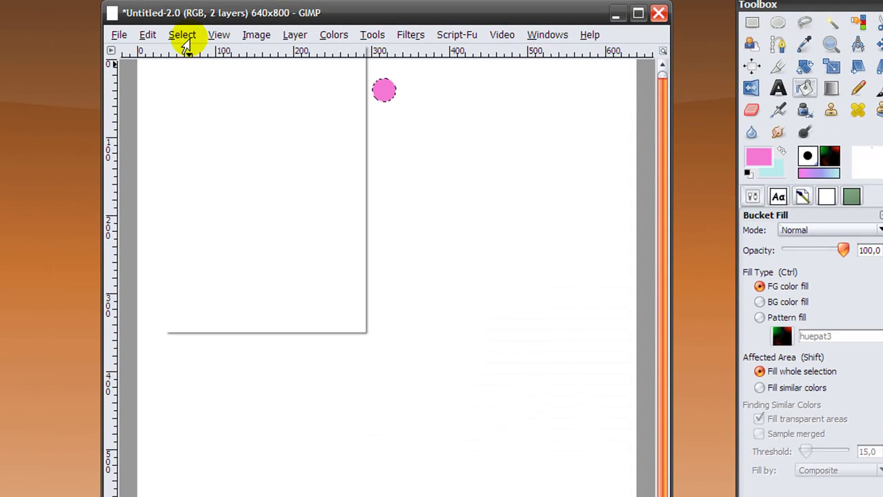
click(184, 64)
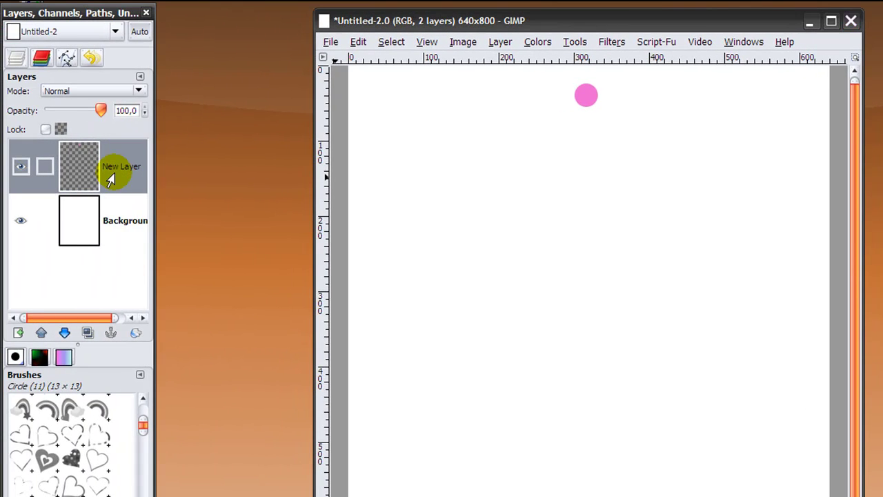
- Duplicate the dot layer, nudge the copy downward, and merge it down onto the original
click(87, 333)
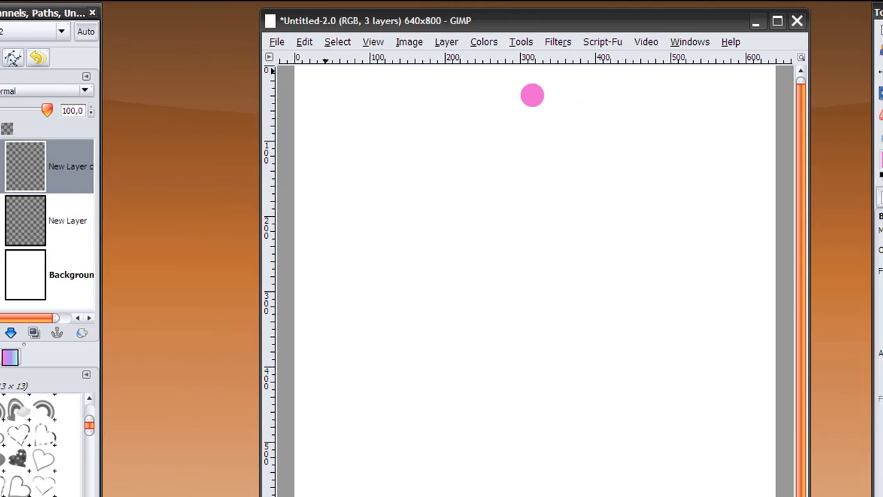
click(868, 50)
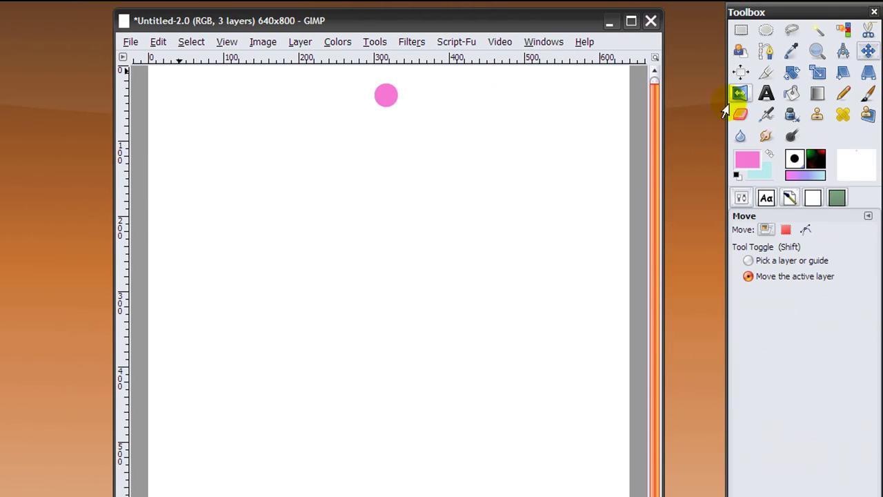
click(385, 96)
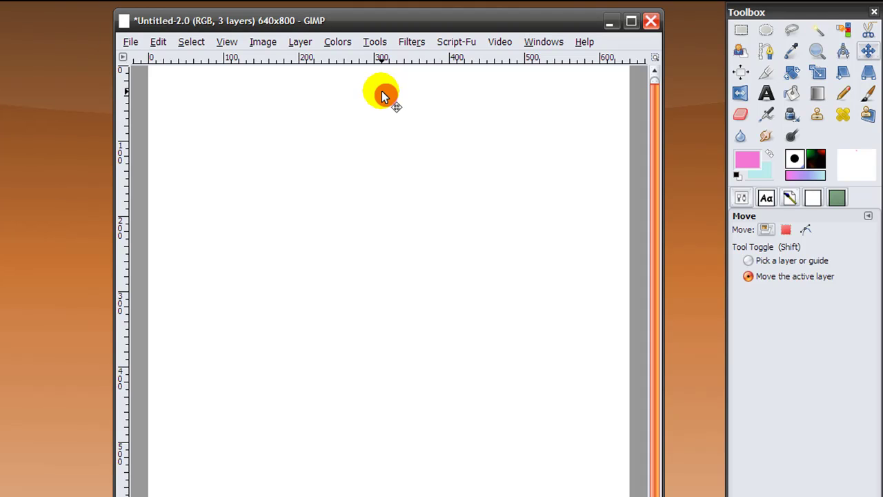
key(Down)
key(Down)
key(Down)
key(Down)
key(Down)
key(Down)
key(Down)
key(Down)
key(Down)
key(Down)
key(Down)
key(Down)
key(Down)
key(Down)
key(Down)
key(Down)
key(Down)
key(Down)
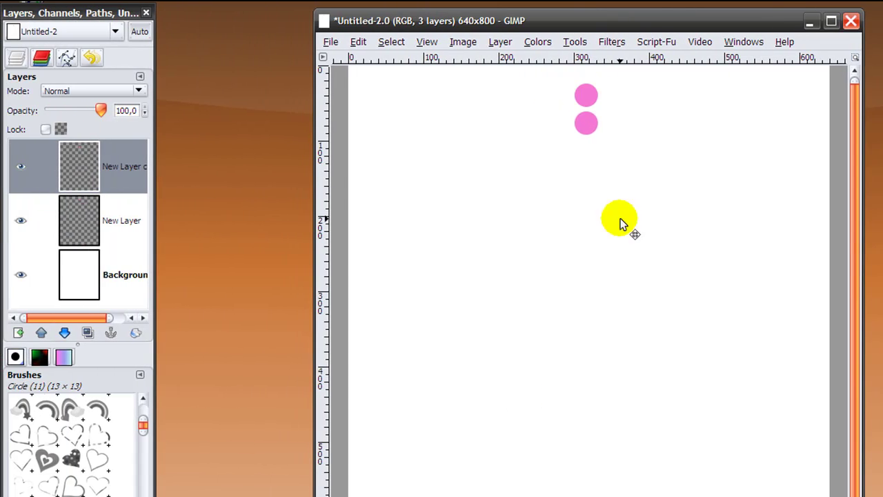
right_click(82, 160)
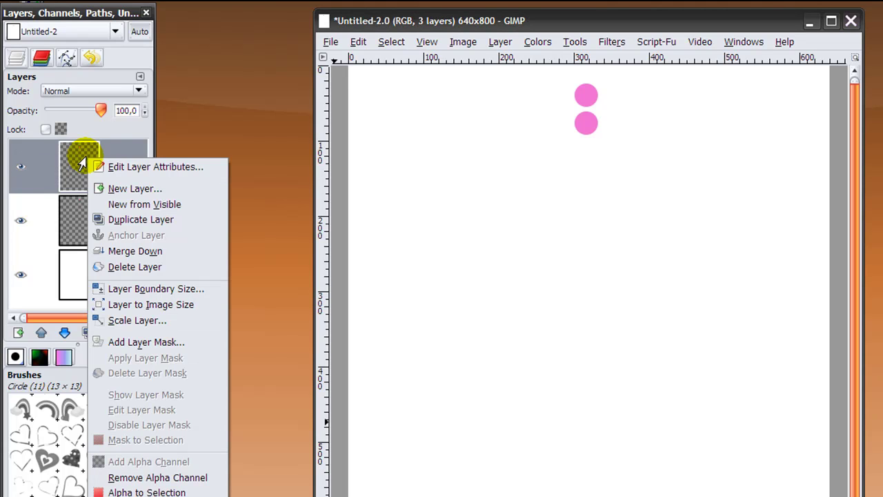
click(160, 252)
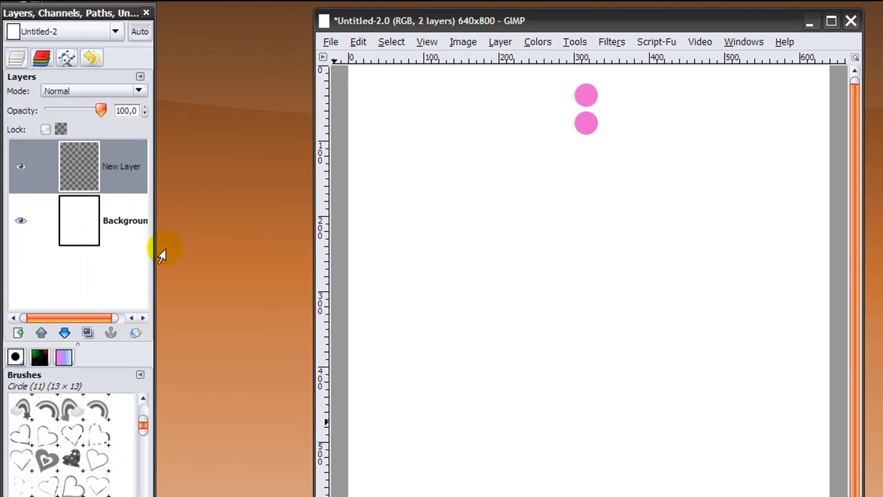
- Duplicate the dots layer, drag the copy below the existing dots, and merge down into 16 dots
click(84, 334)
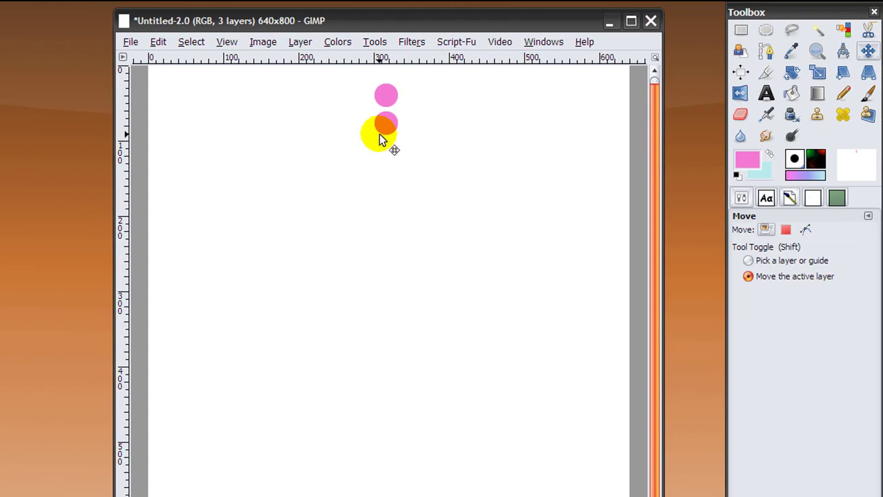
click(387, 121)
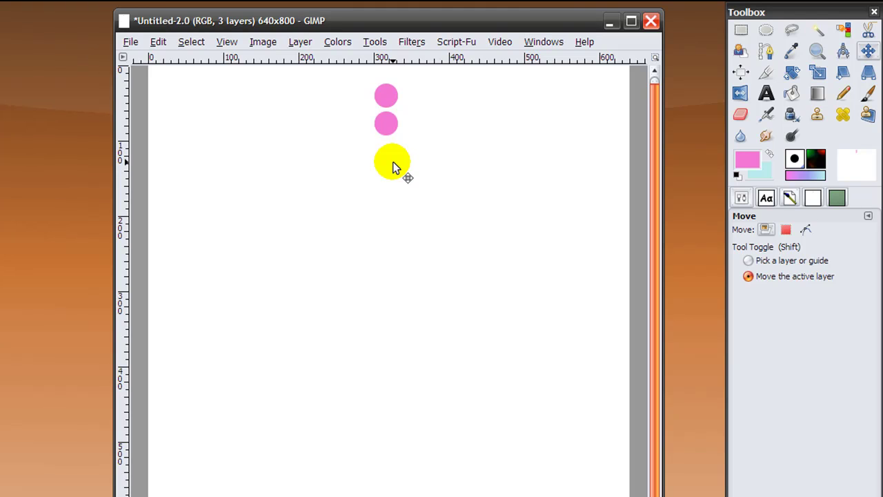
drag(393, 163, 392, 163)
drag(392, 166, 396, 165)
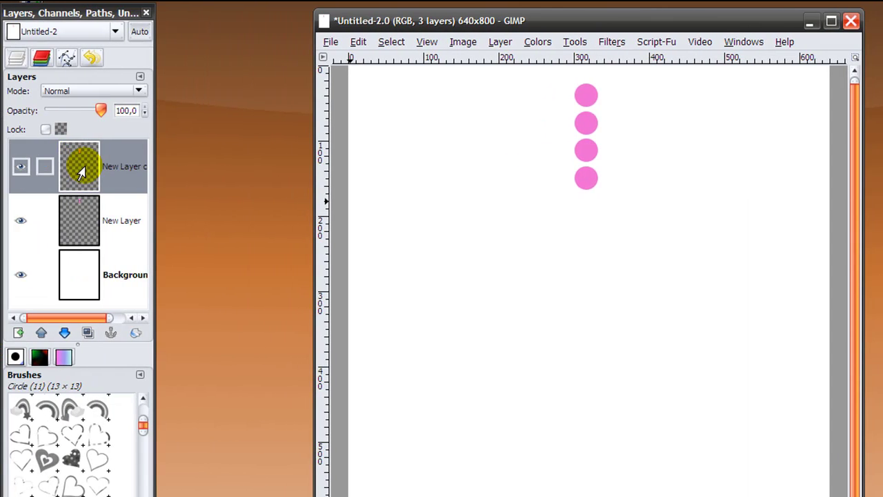
right_click(80, 166)
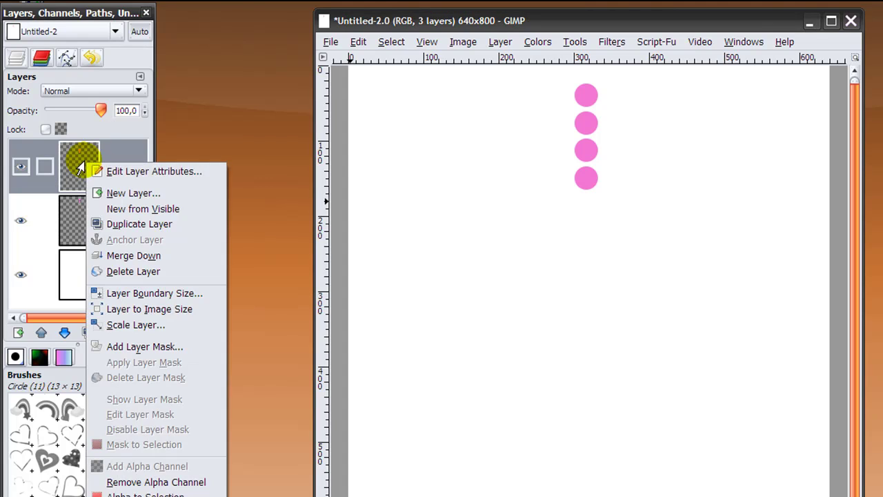
click(165, 255)
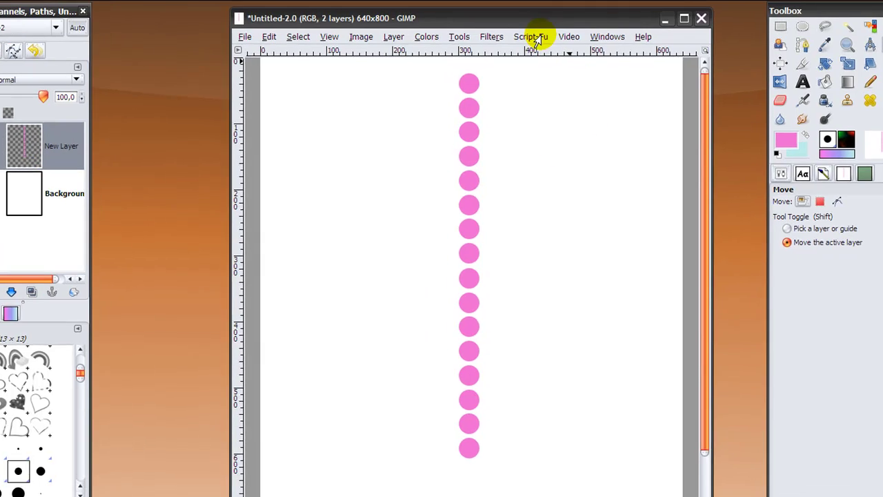
- Apply Bevel and Emboss to the dots with Inner Bevel style and soften 16
click(535, 34)
mouse_move(535, 173)
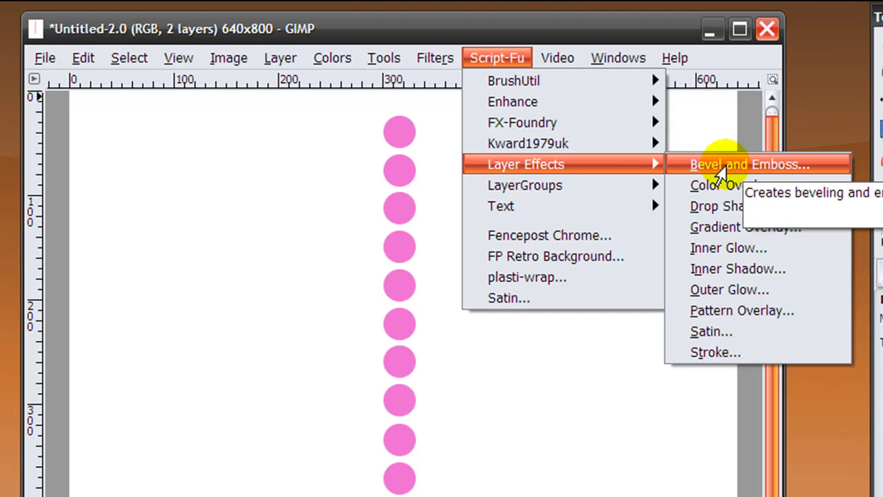
click(721, 168)
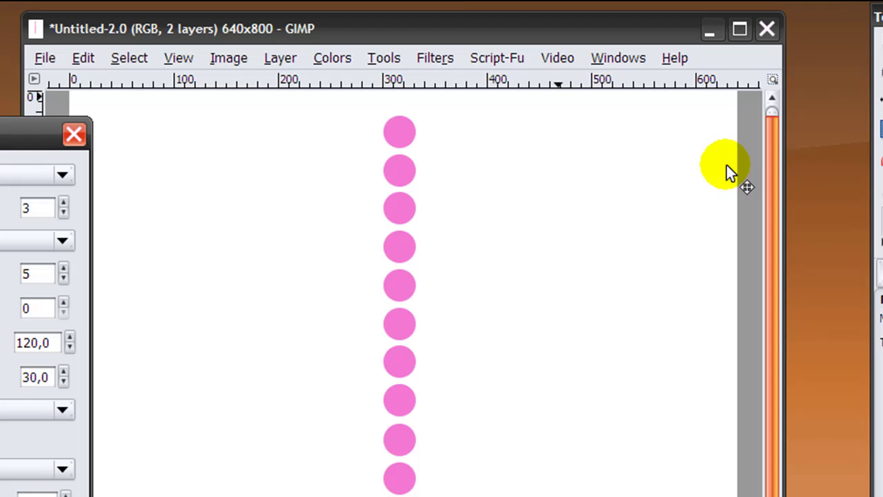
drag(1, 135, 571, 122)
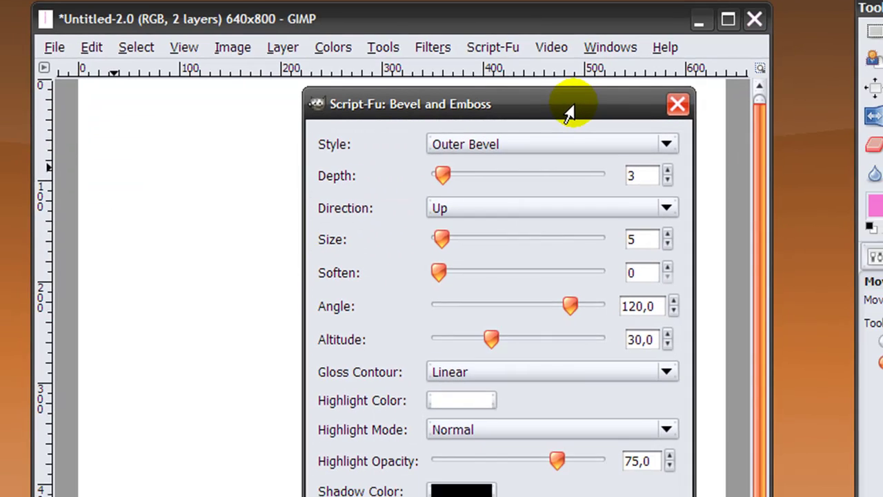
click(549, 160)
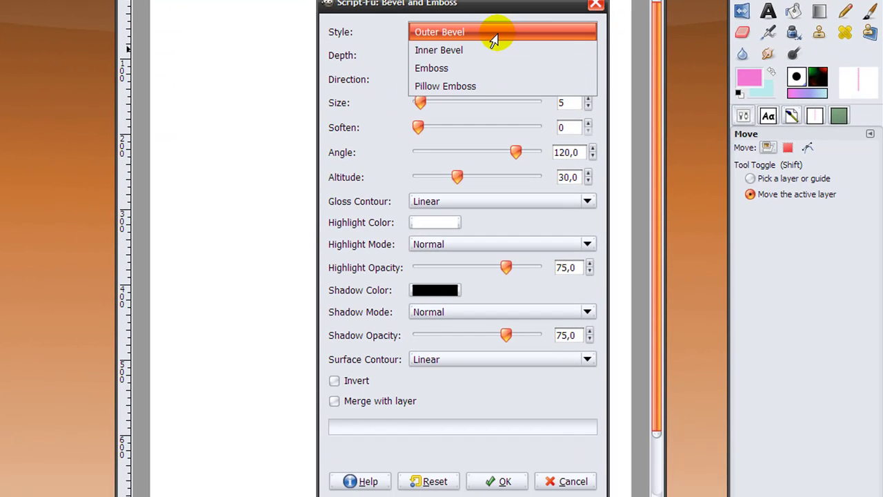
click(476, 49)
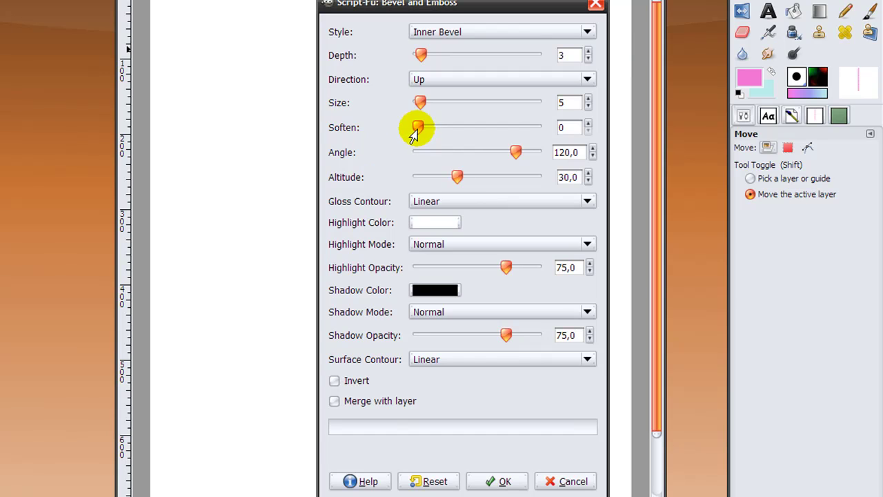
drag(416, 128, 561, 124)
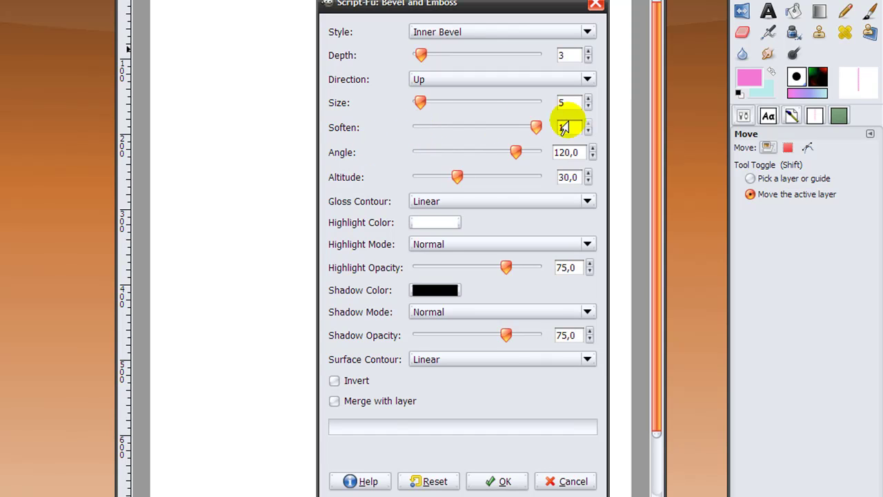
click(499, 481)
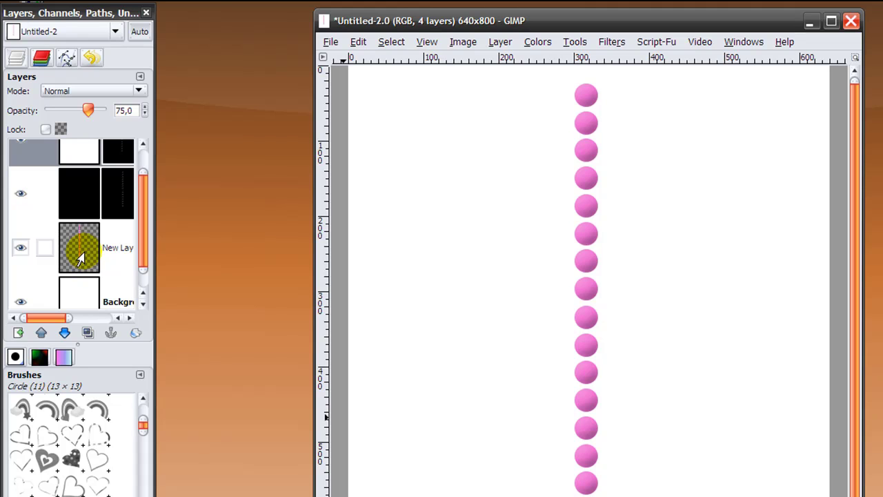
- Apply Bevel and Emboss to New Layer with the Outer Bevel style
click(80, 258)
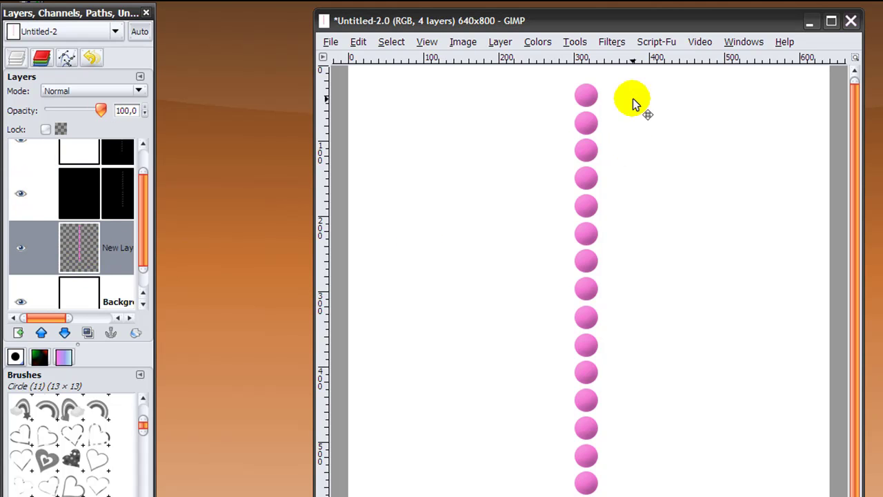
click(649, 42)
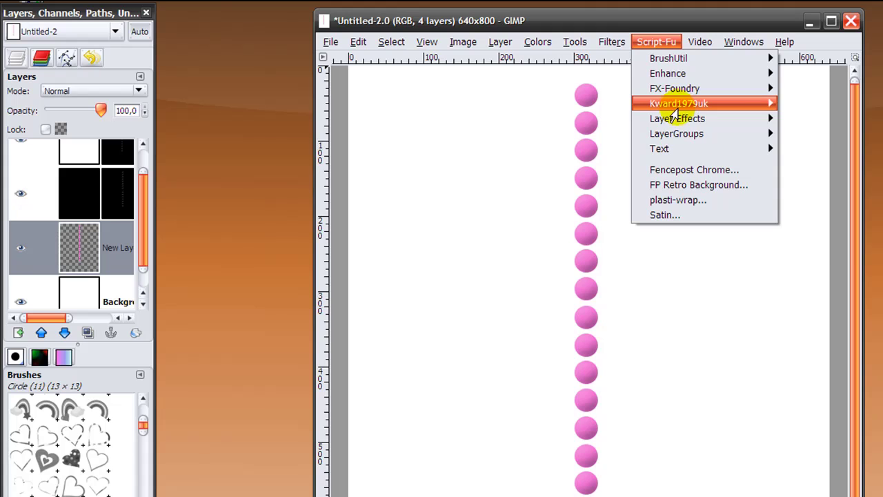
mouse_move(670, 120)
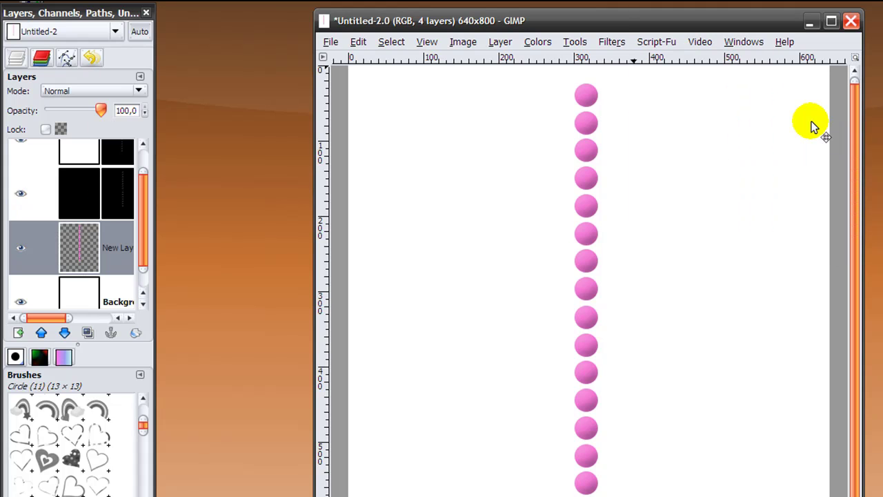
drag(325, 118, 717, 83)
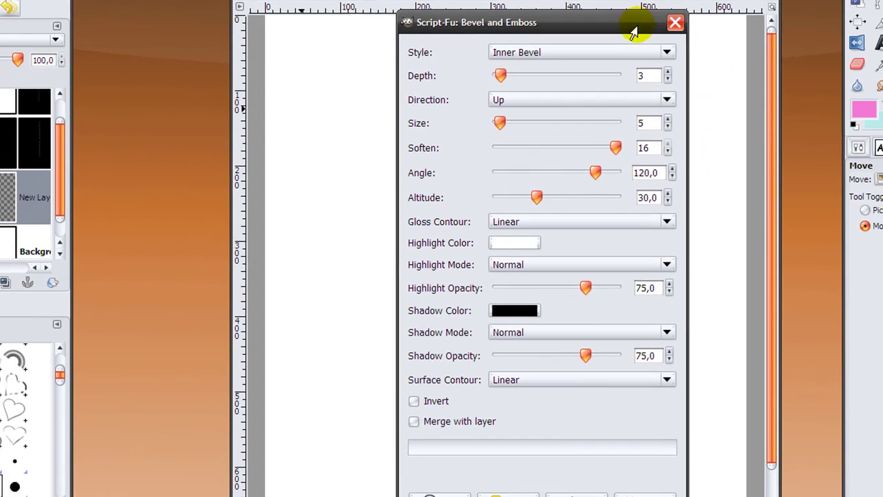
click(515, 50)
click(515, 33)
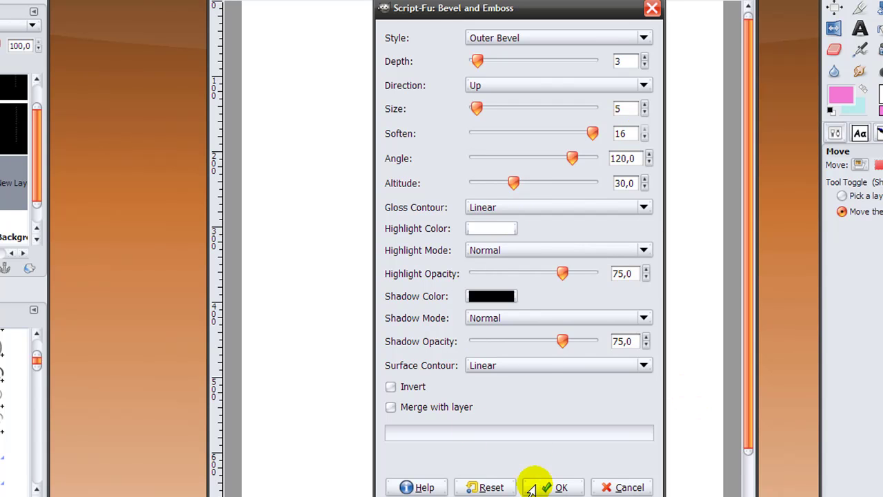
click(557, 486)
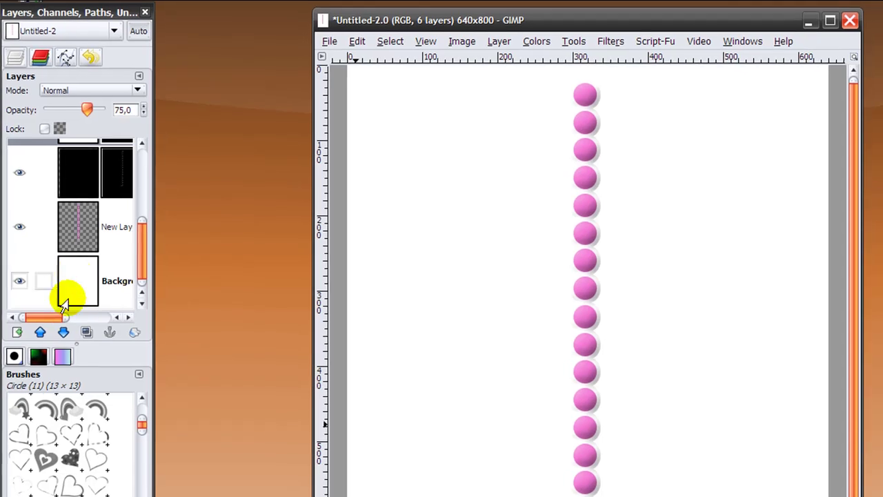
- Apply another Outer Bevel to New Layer with Direction set to Down
click(82, 240)
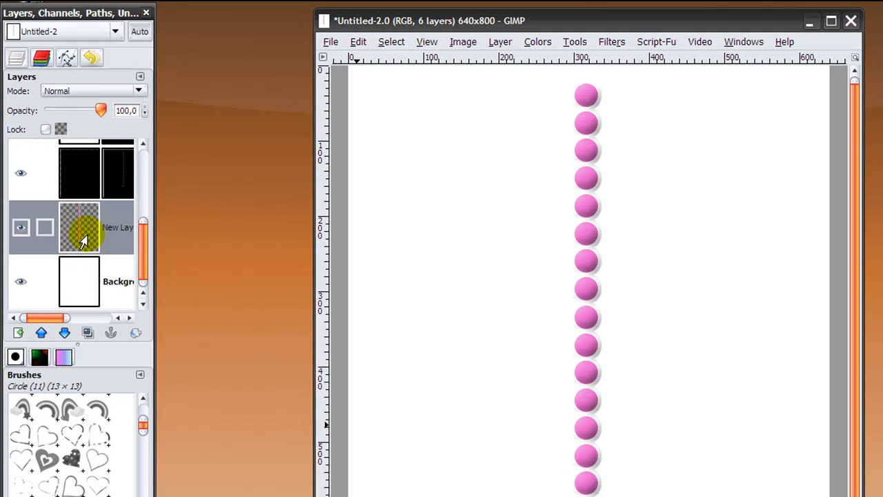
click(650, 49)
mouse_move(686, 121)
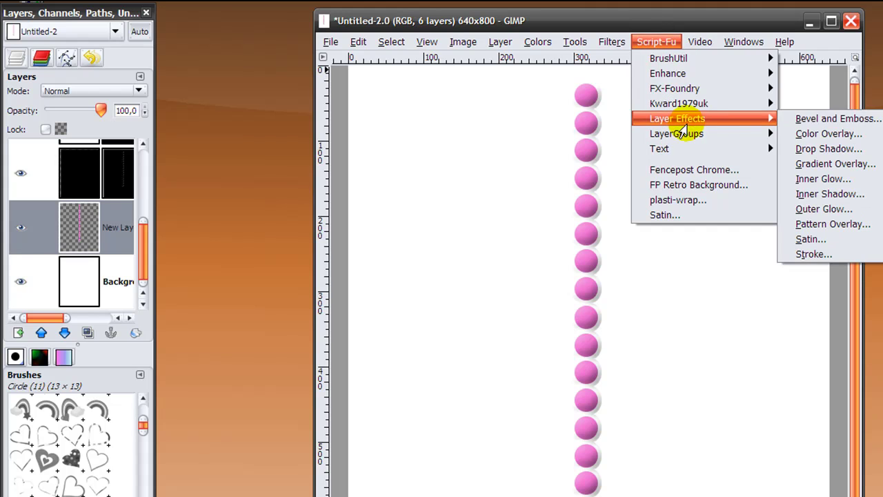
click(803, 120)
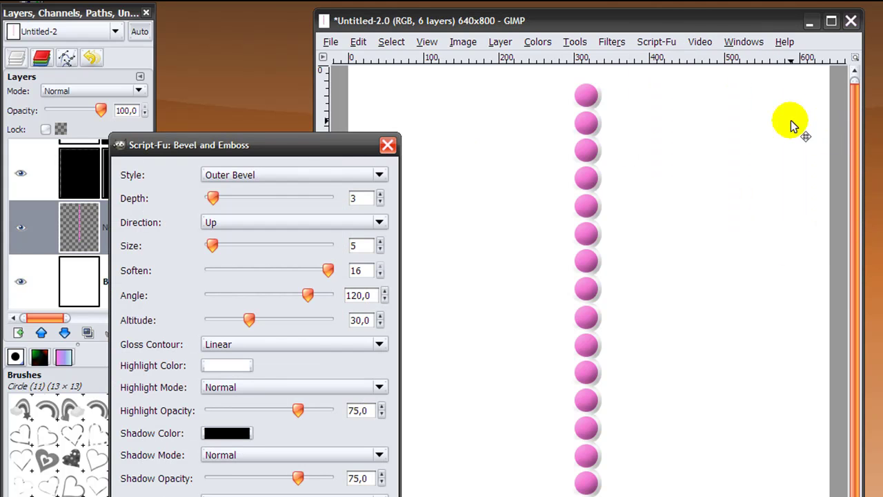
drag(351, 152, 789, 110)
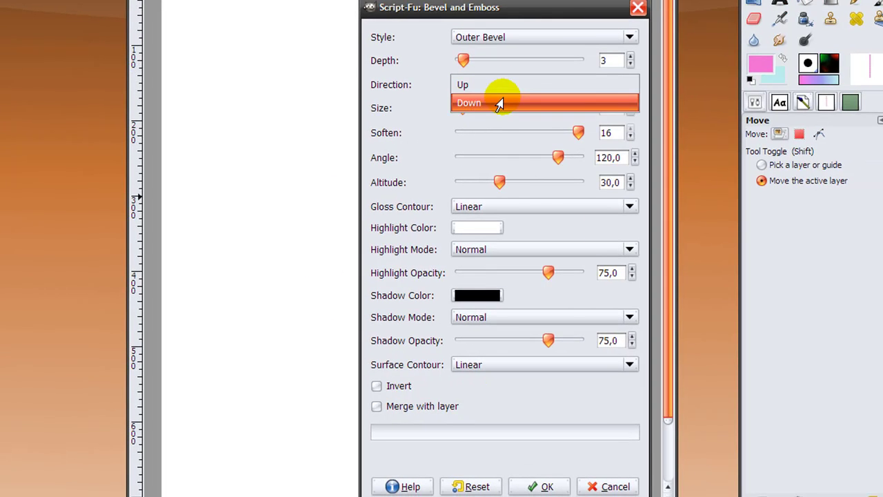
click(502, 104)
click(540, 486)
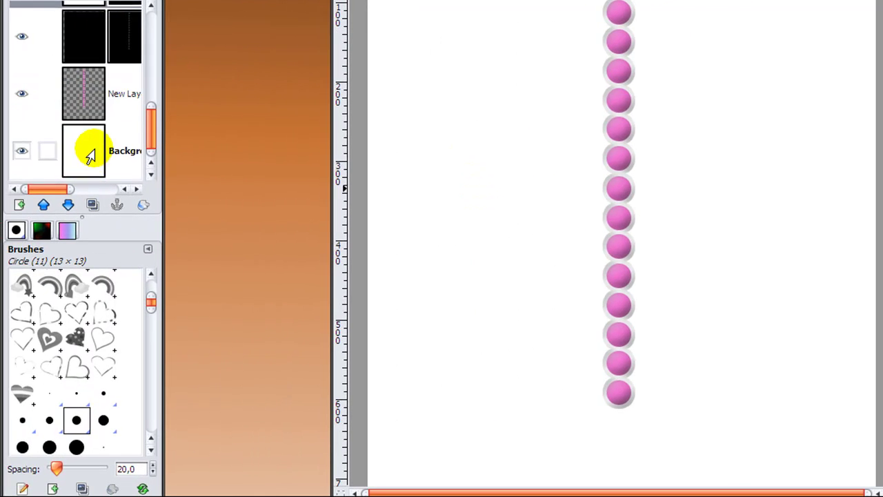
- Hide Background, merge the visible dot and bevel layers into New Layer, then show Background again
click(102, 153)
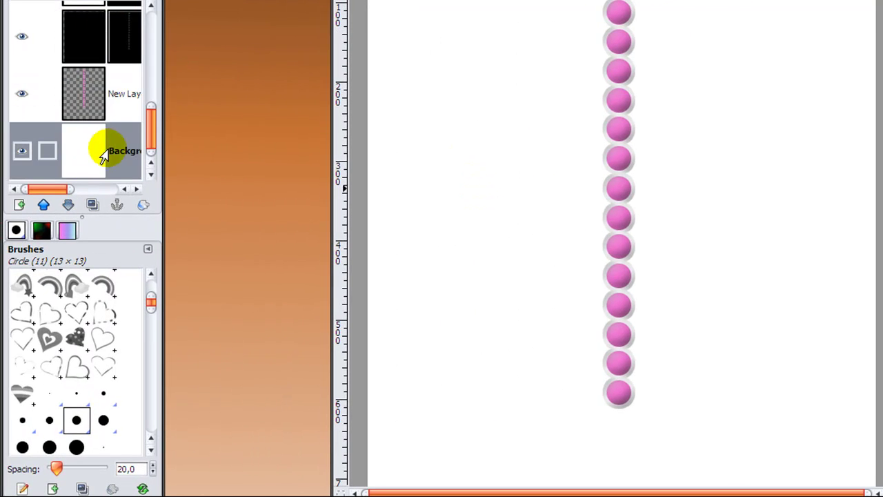
click(20, 153)
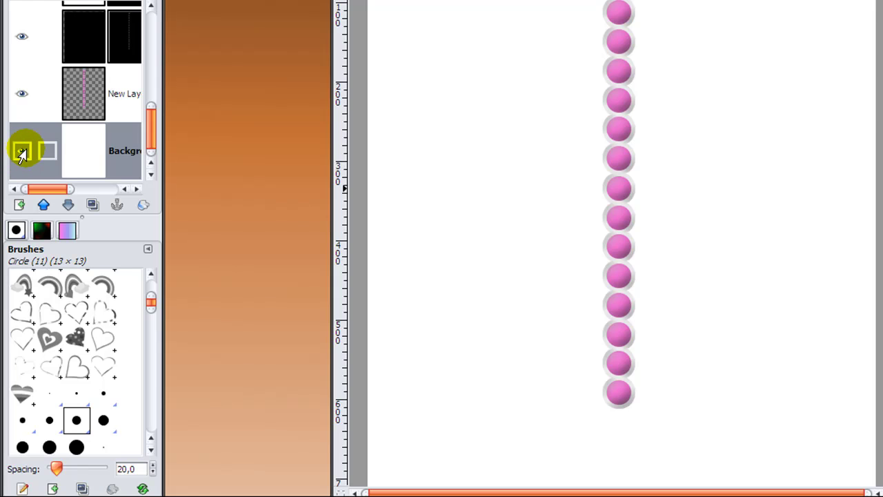
click(22, 153)
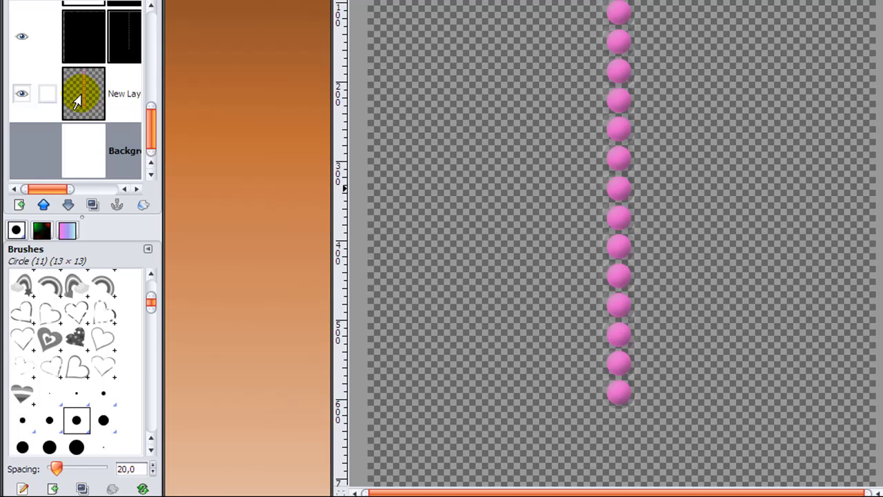
right_click(77, 100)
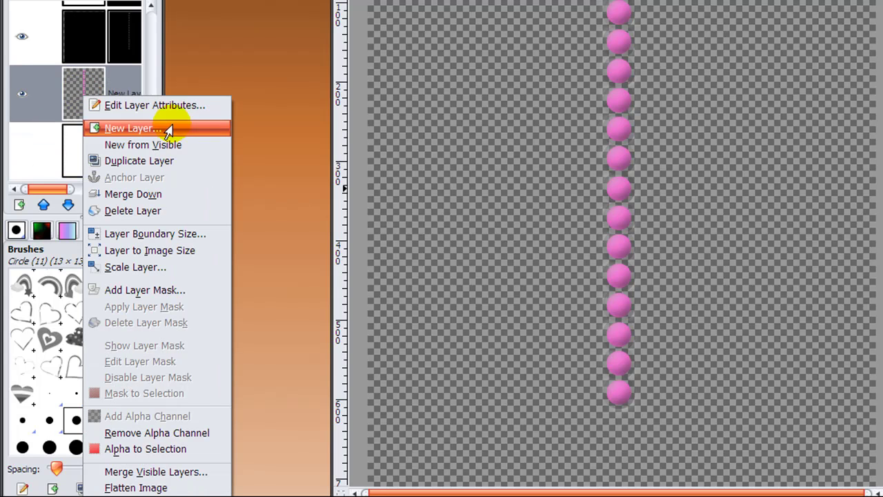
click(178, 476)
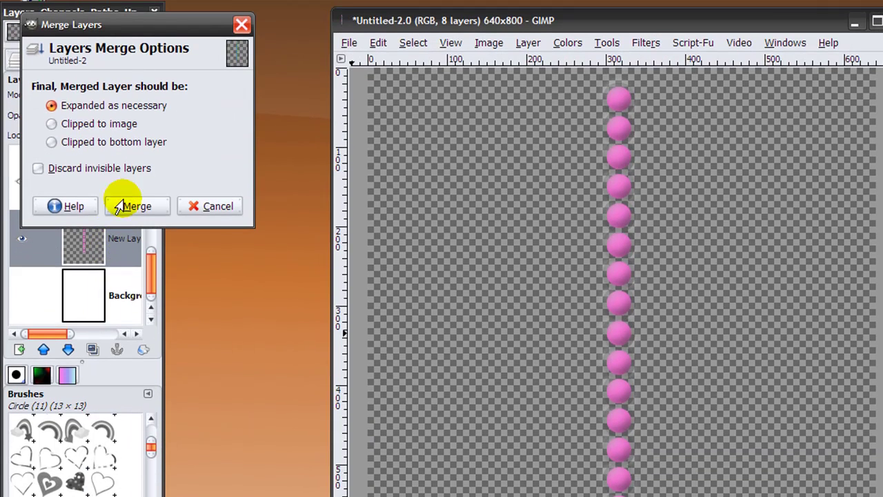
click(131, 206)
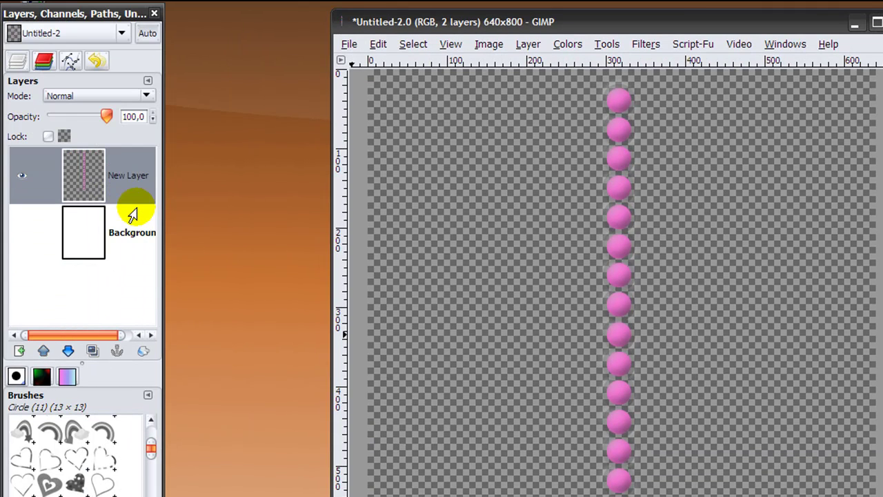
click(21, 235)
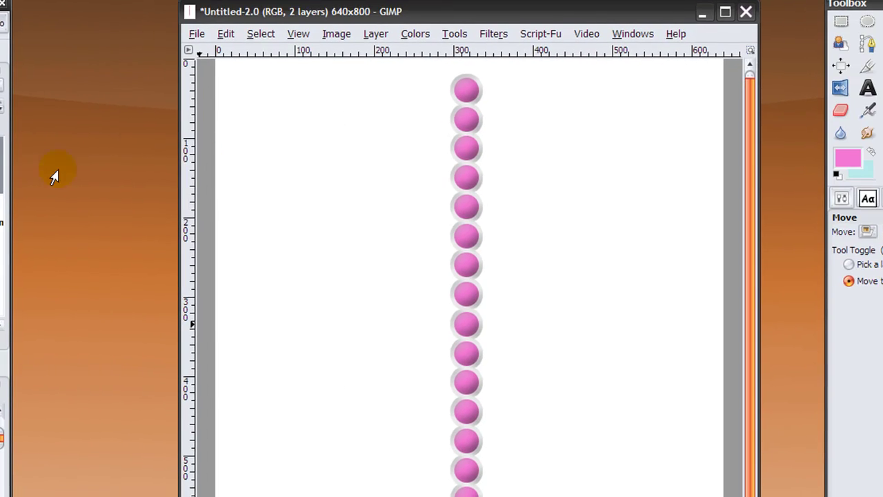
- Add a Drop Shadow with offsets 0,0, blur radius 3 and opacity 100
click(493, 33)
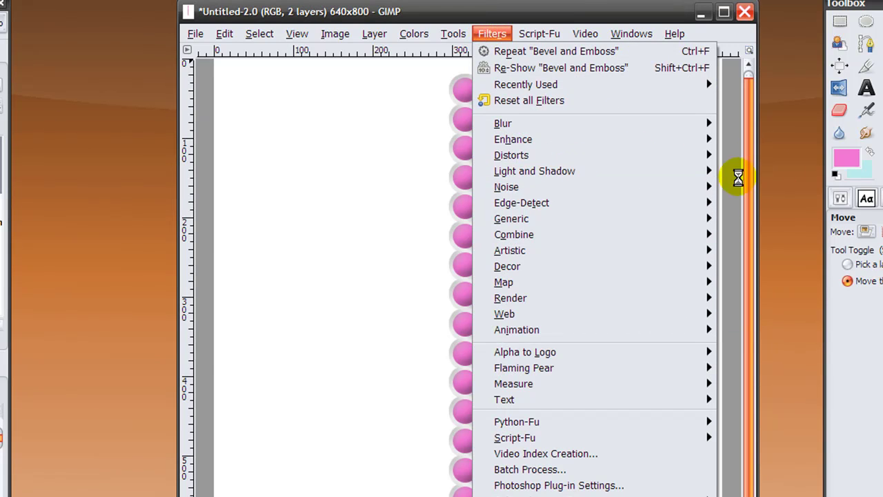
mouse_move(651, 179)
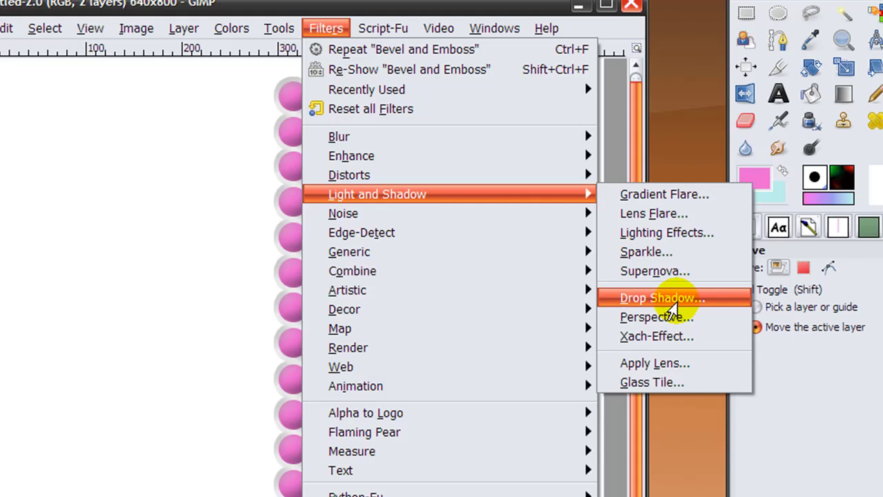
click(780, 257)
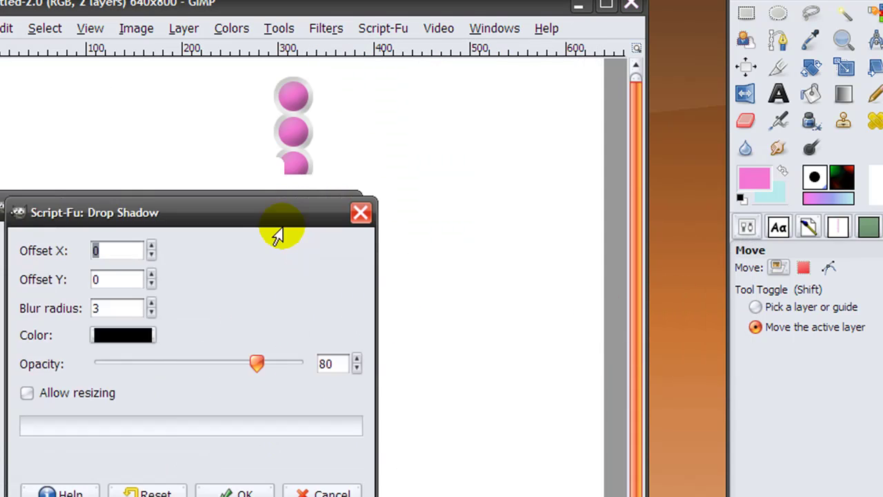
drag(276, 233, 391, 253)
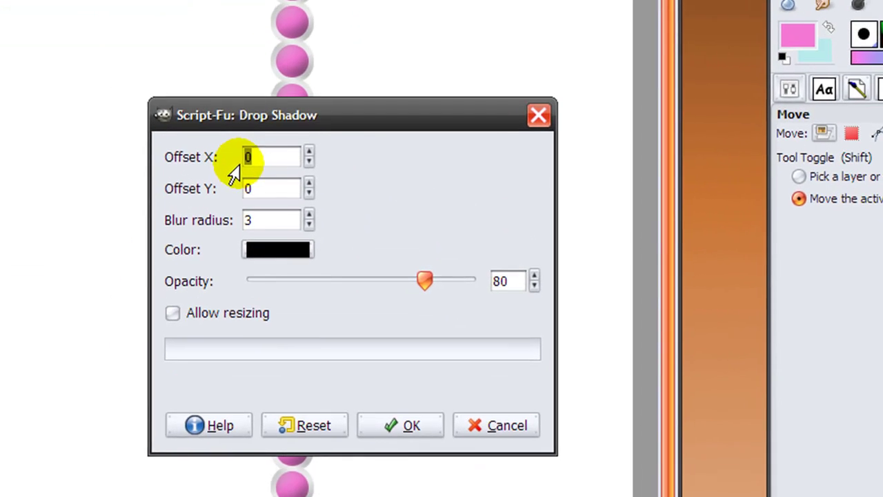
click(268, 156)
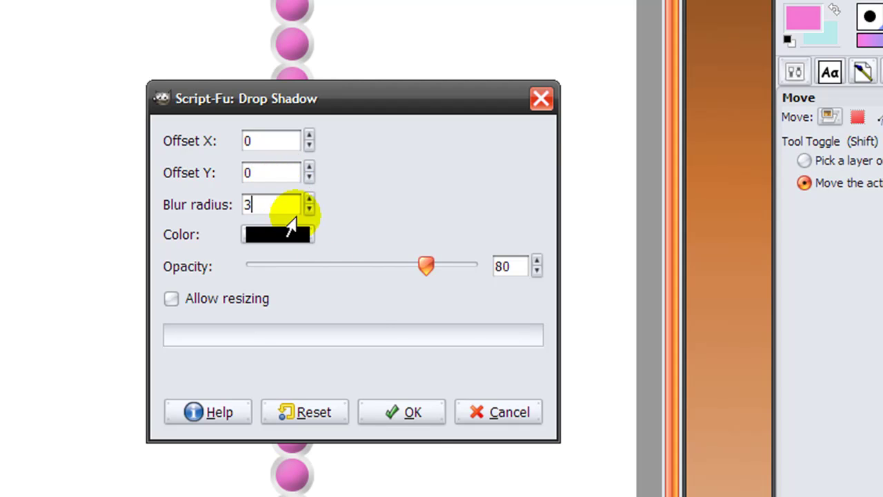
drag(425, 267, 572, 256)
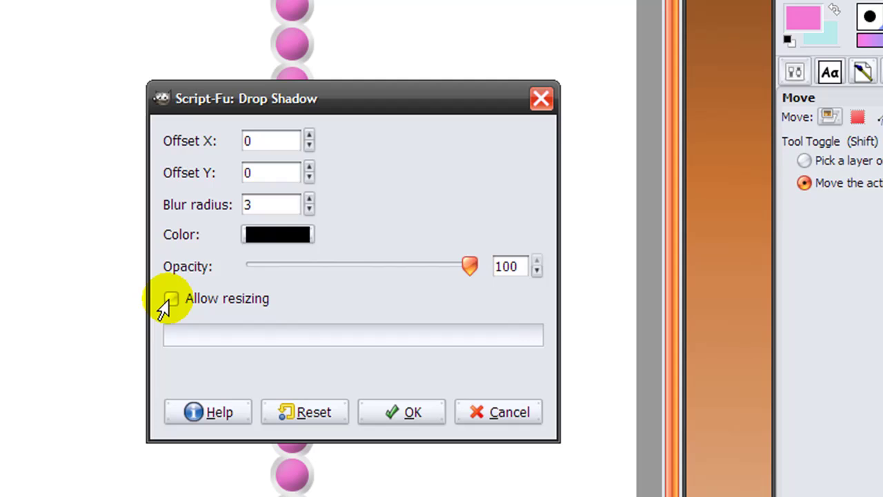
click(389, 413)
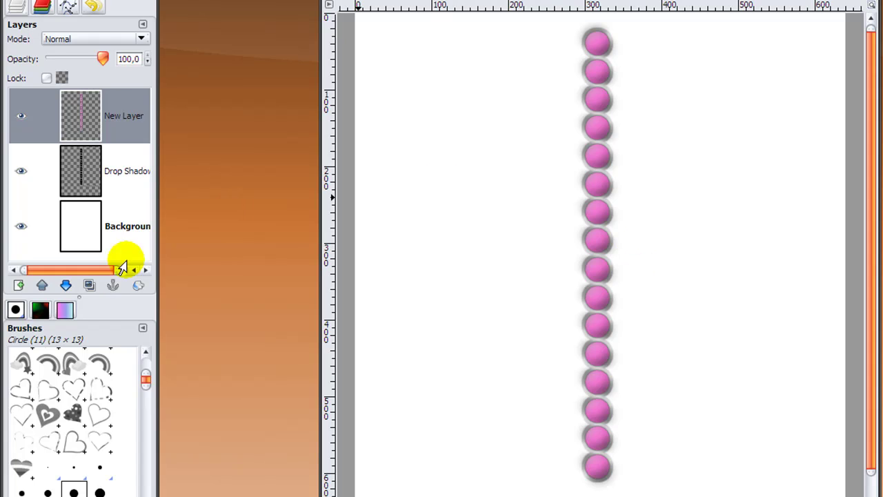
click(102, 242)
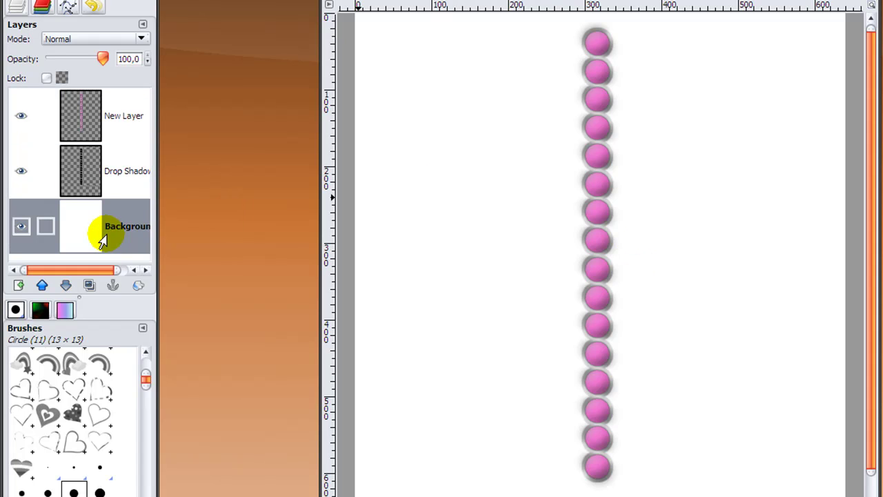